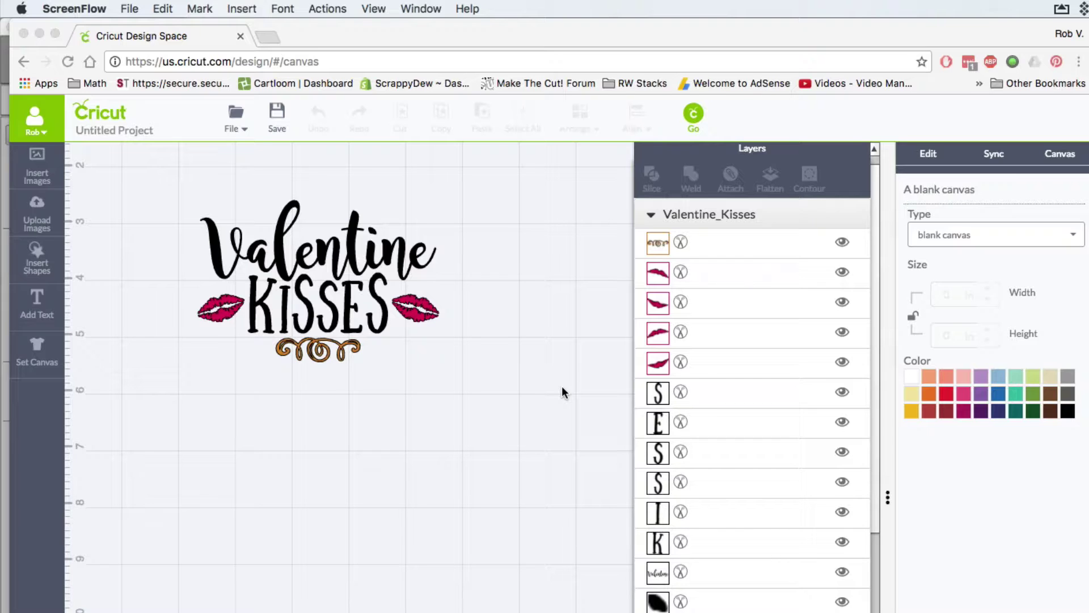
# Check the mat preview, then ungroup the Valentine Kisses design into separate layers
pyautogui.click(690, 117)
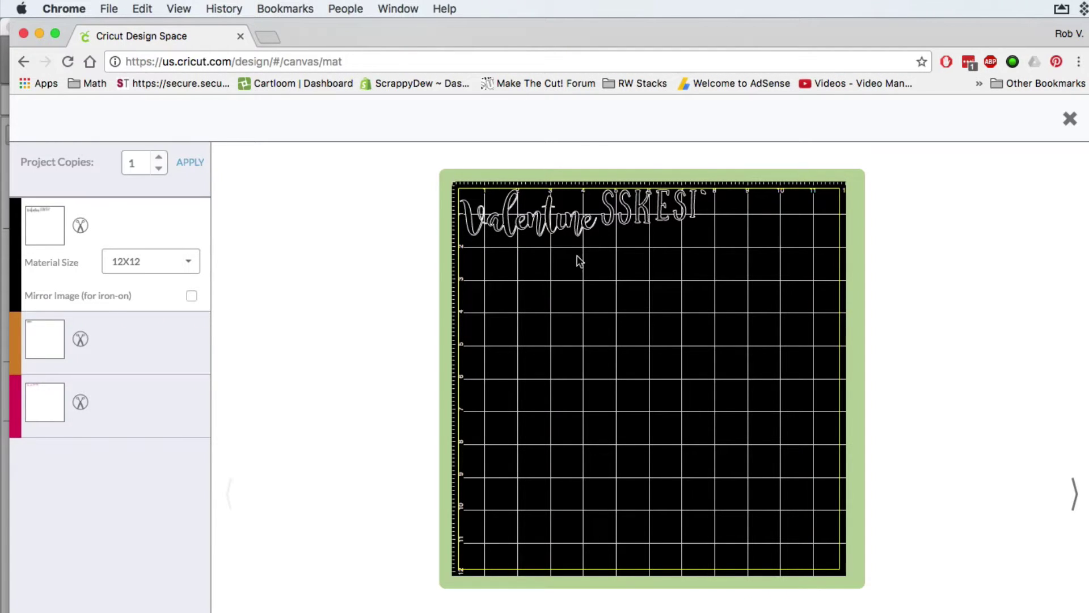
pyautogui.click(1069, 122)
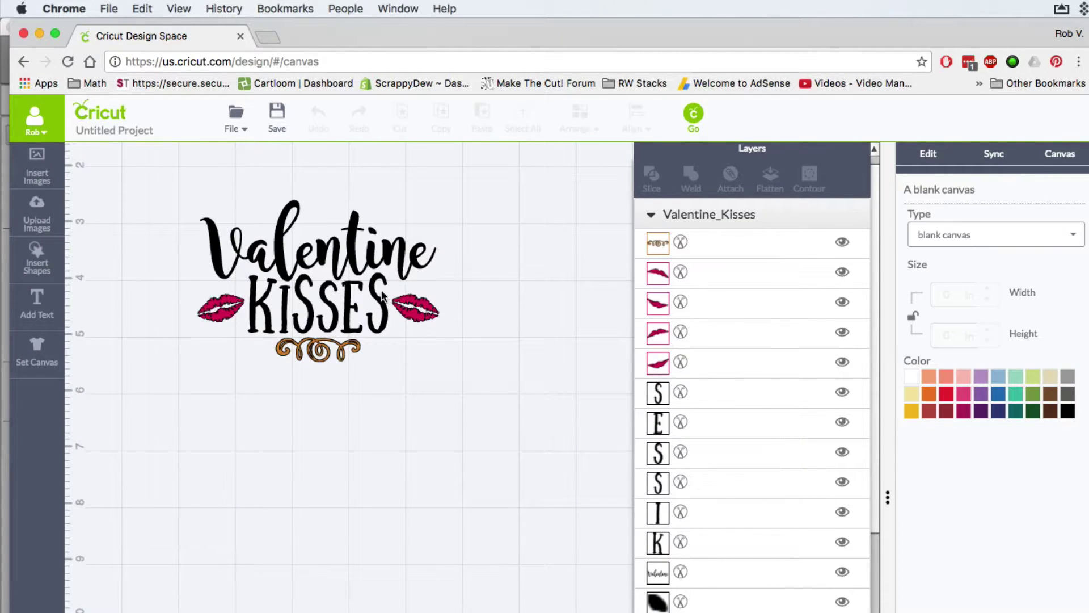
pyautogui.click(404, 260)
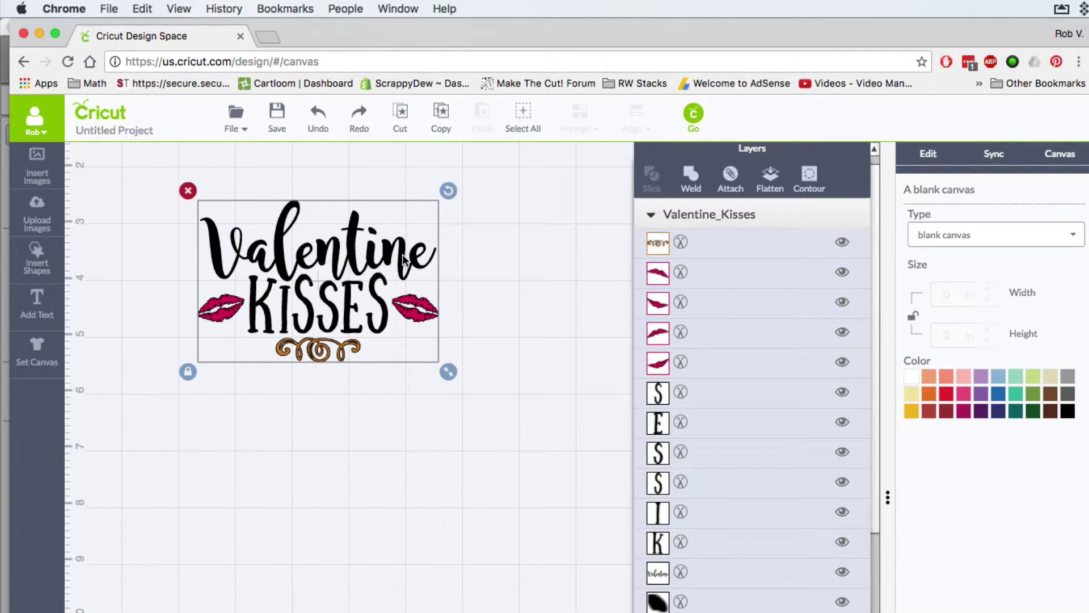
pyautogui.rightClick(404, 260)
pyautogui.click(437, 276)
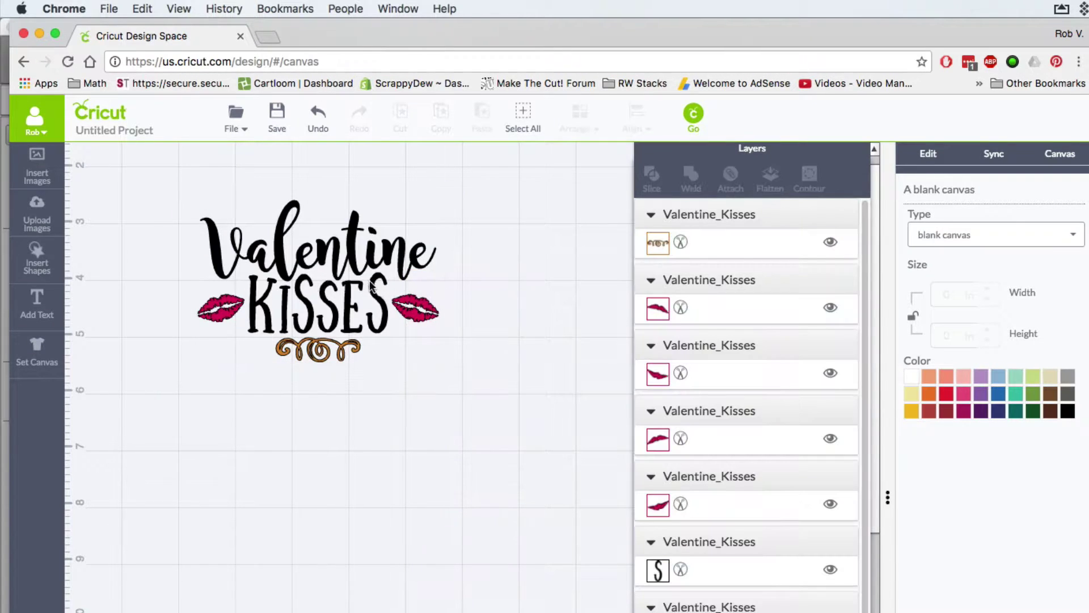
# Select the text group, nudge a KISSES letter, and switch to Sure Cuts A Lot 4
pyautogui.click(259, 259)
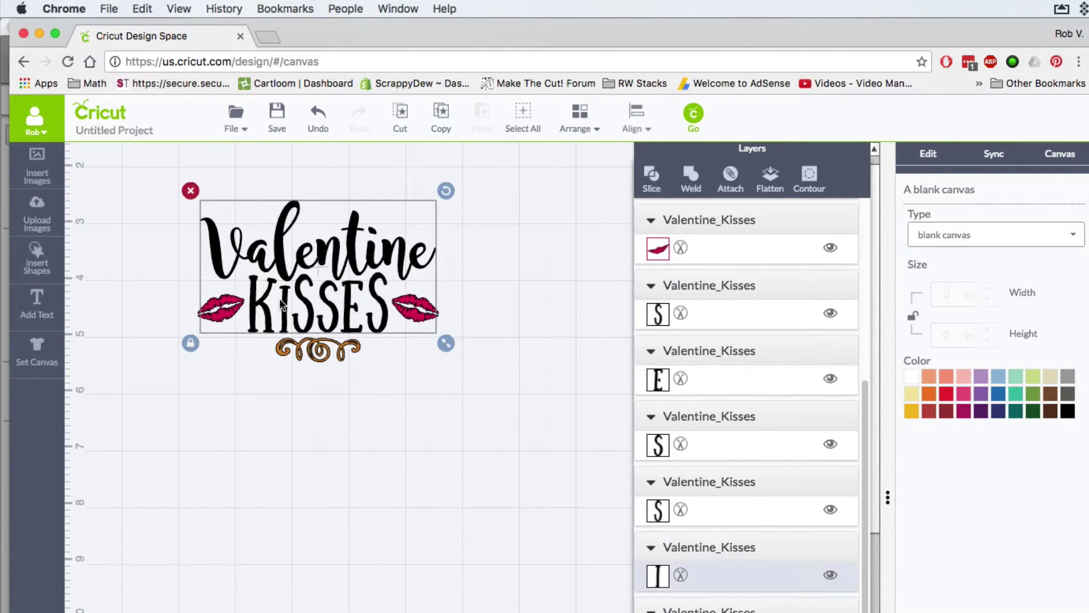
pyautogui.moveTo(318, 313); pyautogui.dragTo(326, 313)
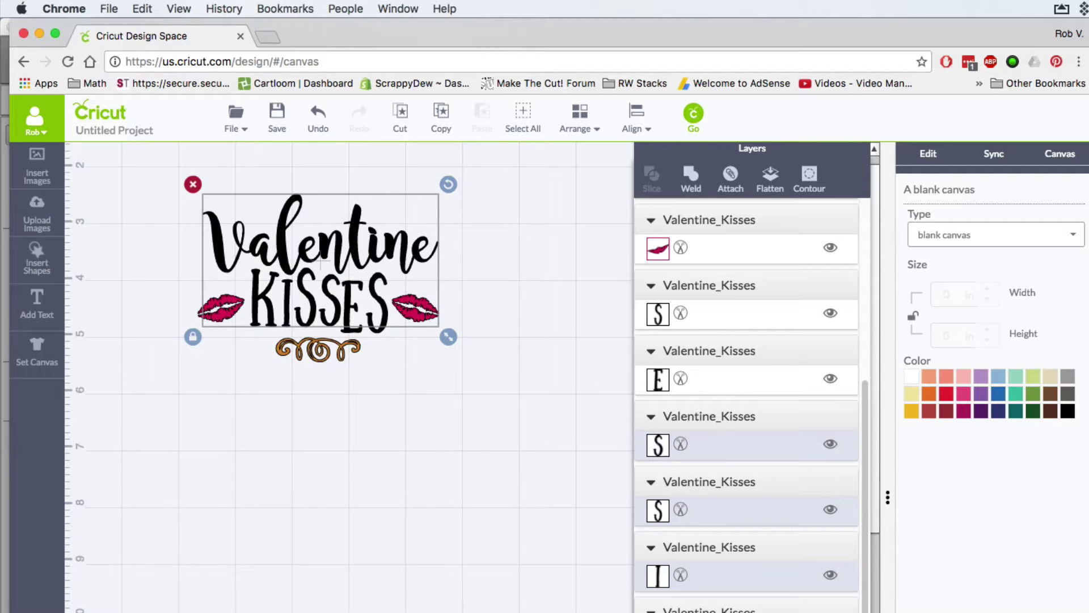
pyautogui.press('super+Tab')
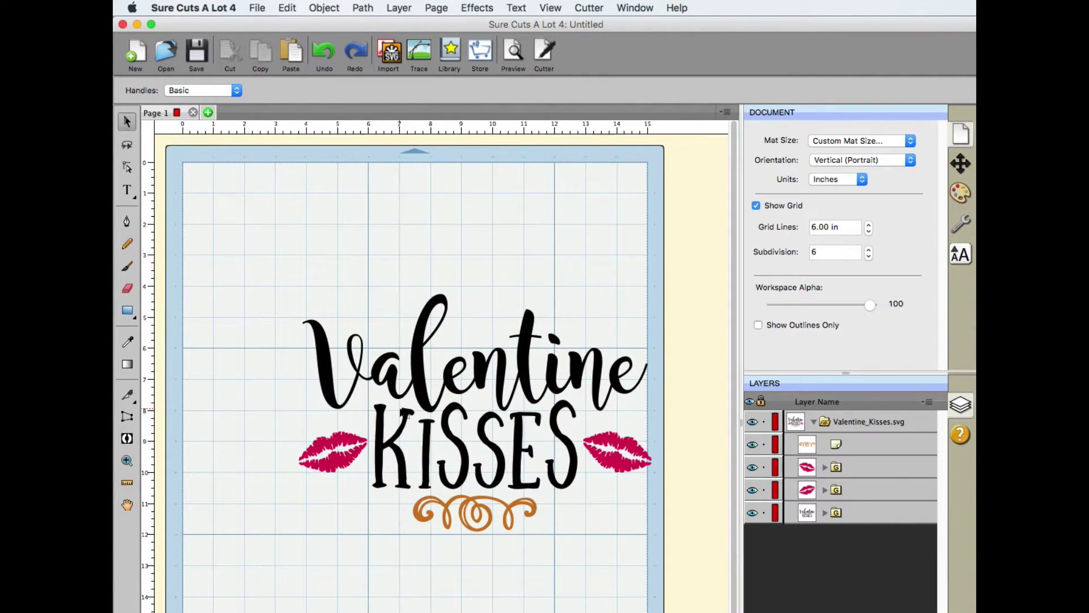
# Expand Valentine_Kisses.svg, inspect the lips group, and reveal the text group's KISSES and Valentine sublayers
pyautogui.click(813, 422)
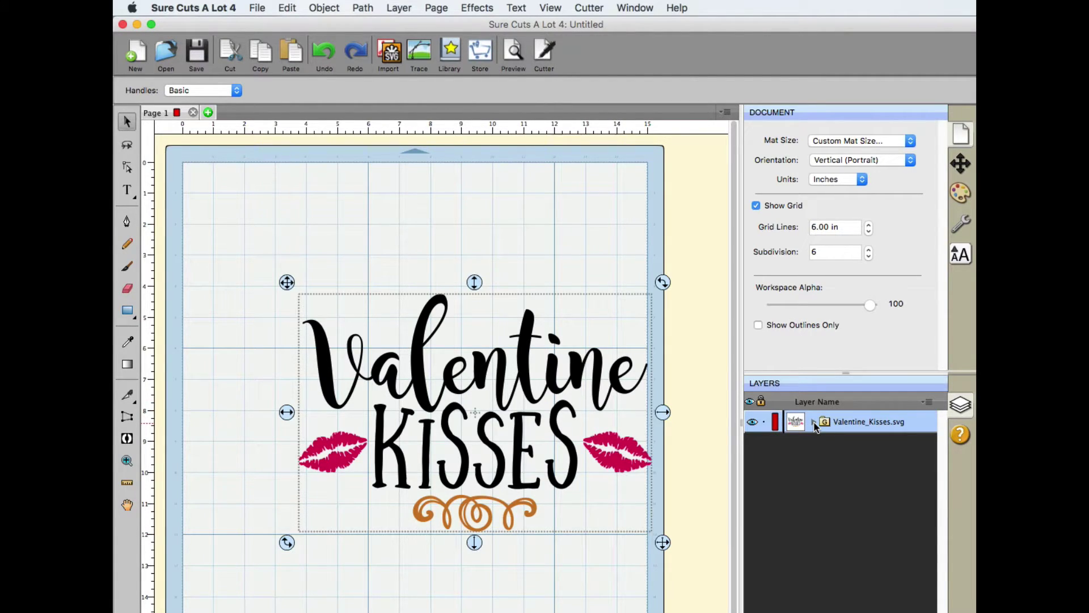
pyautogui.click(814, 422)
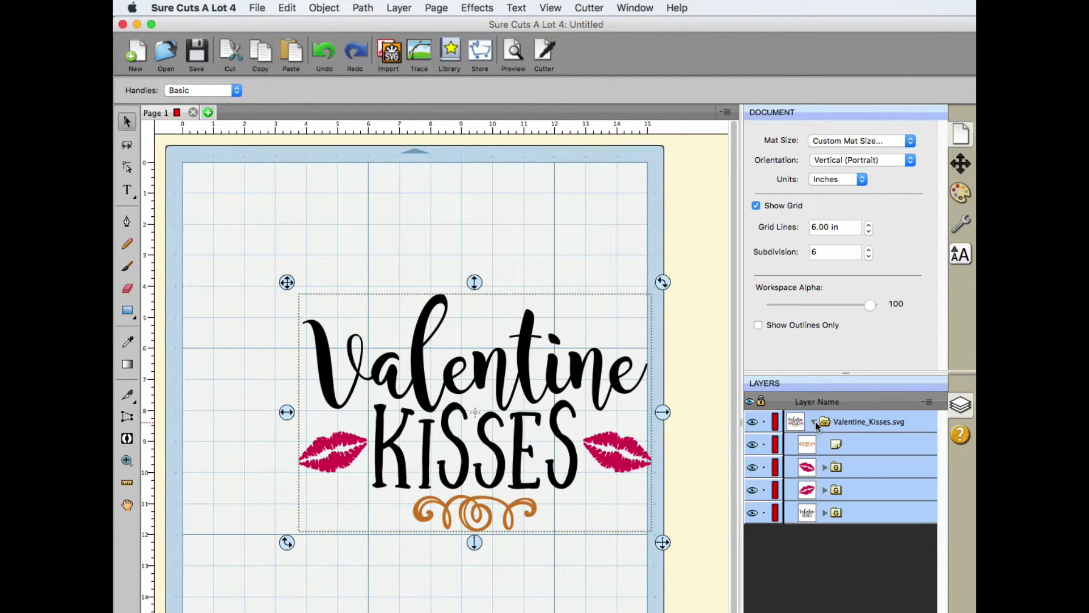
pyautogui.click(826, 467)
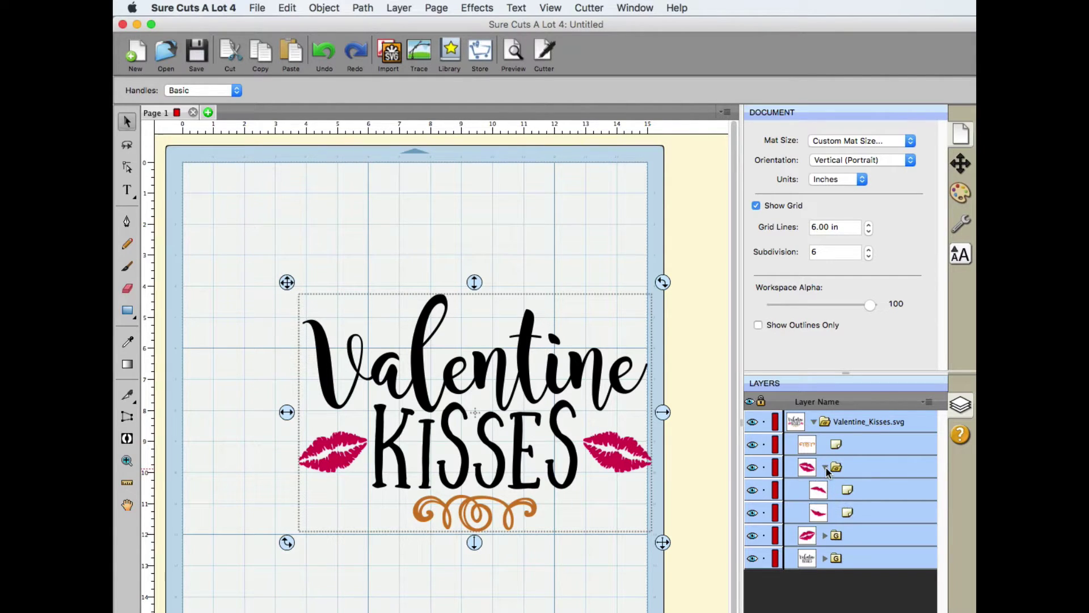
pyautogui.click(826, 468)
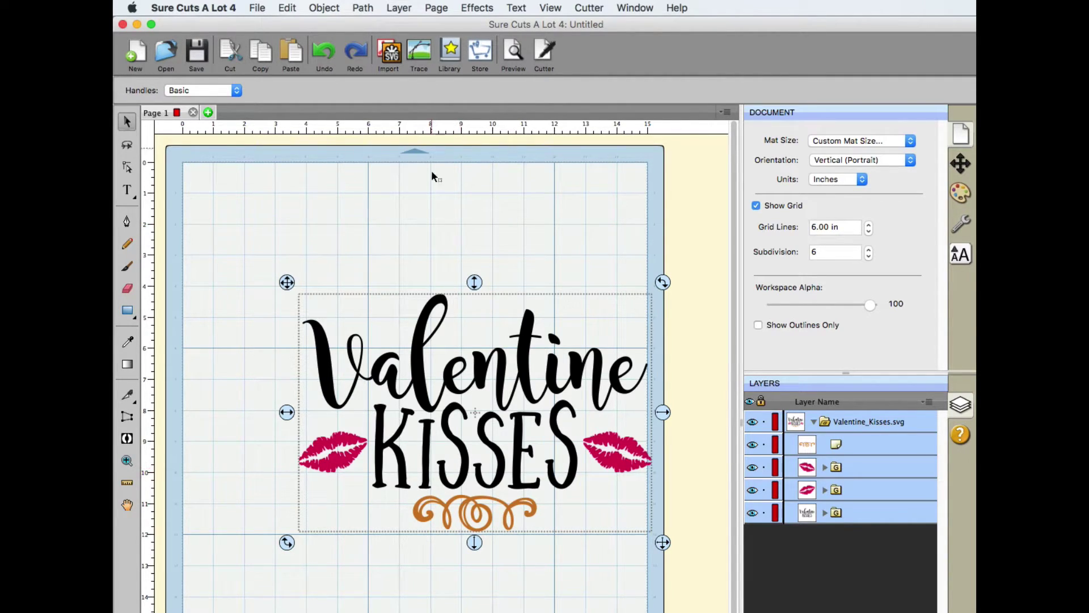
pyautogui.click(431, 191)
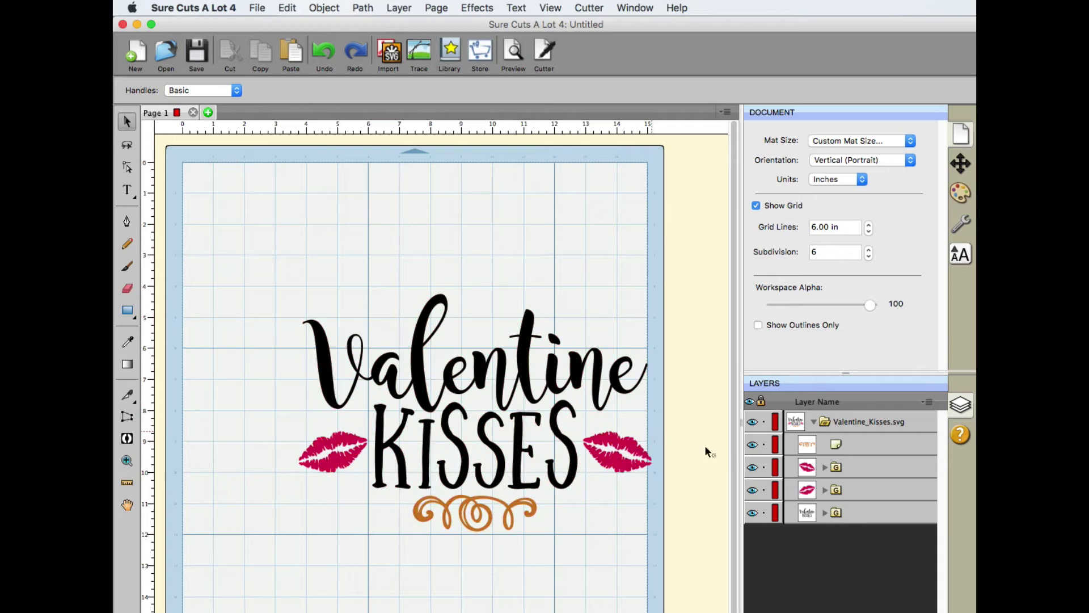
pyautogui.click(825, 513)
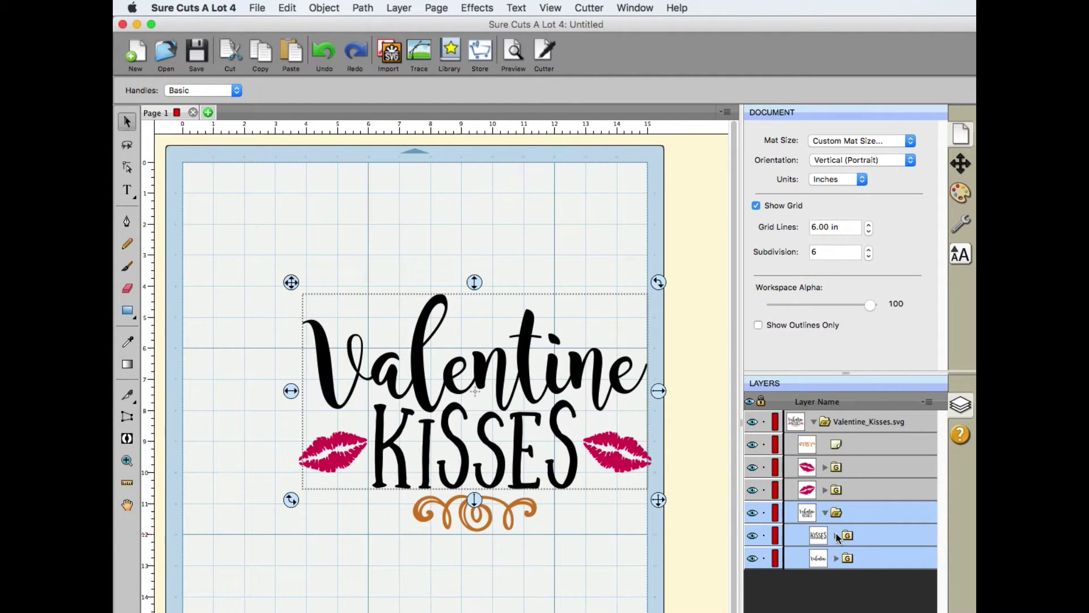
# Merge KISSES and Valentine into one text layer, and the two lips into one layer
pyautogui.click(327, 8)
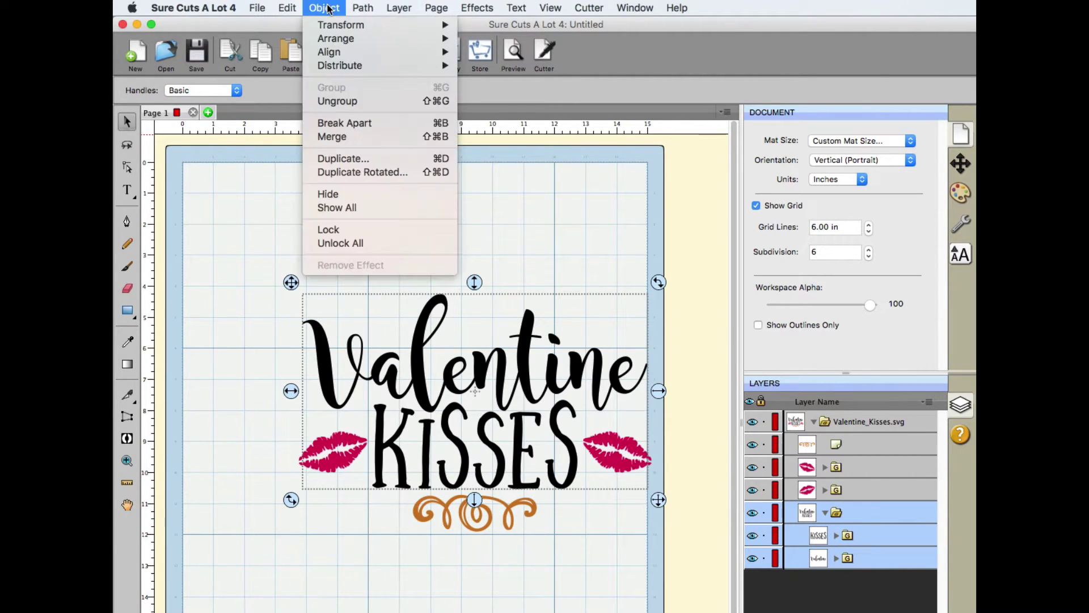
pyautogui.click(348, 138)
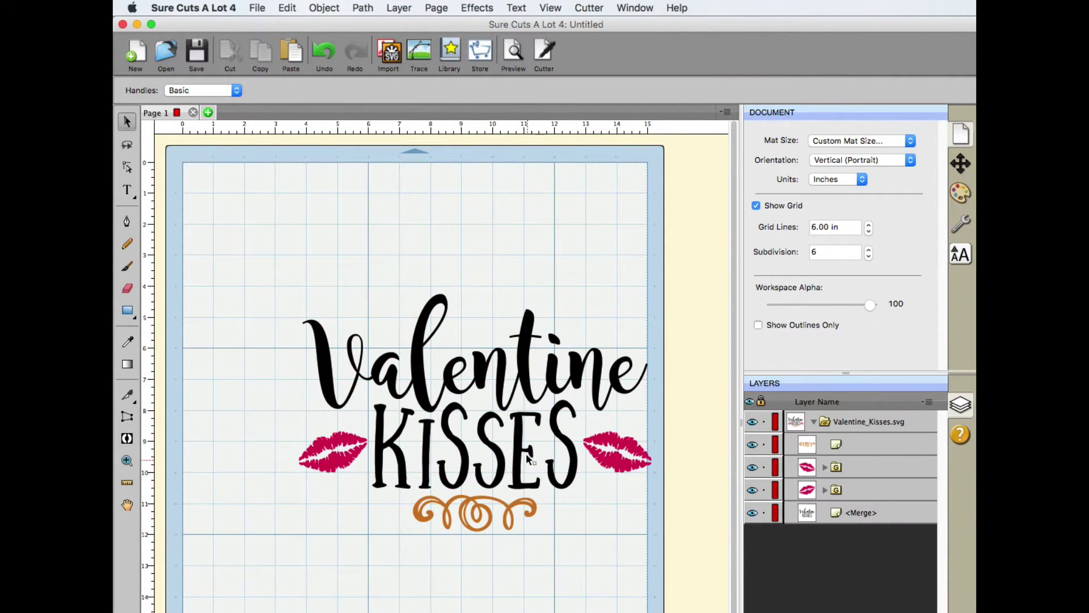
pyautogui.click(357, 458)
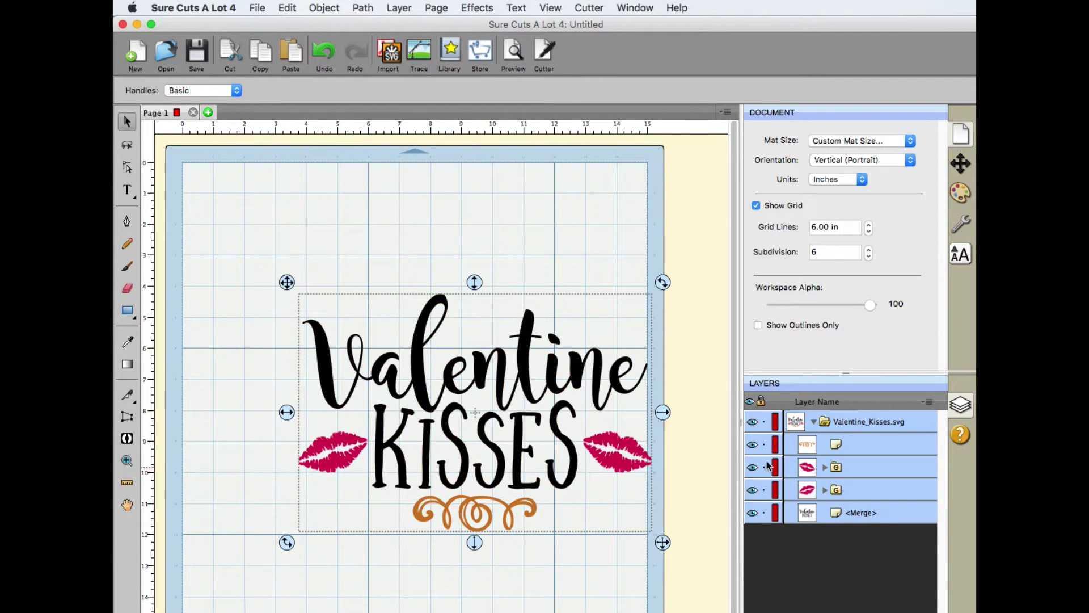
pyautogui.click(865, 467)
pyautogui.click(866, 489)
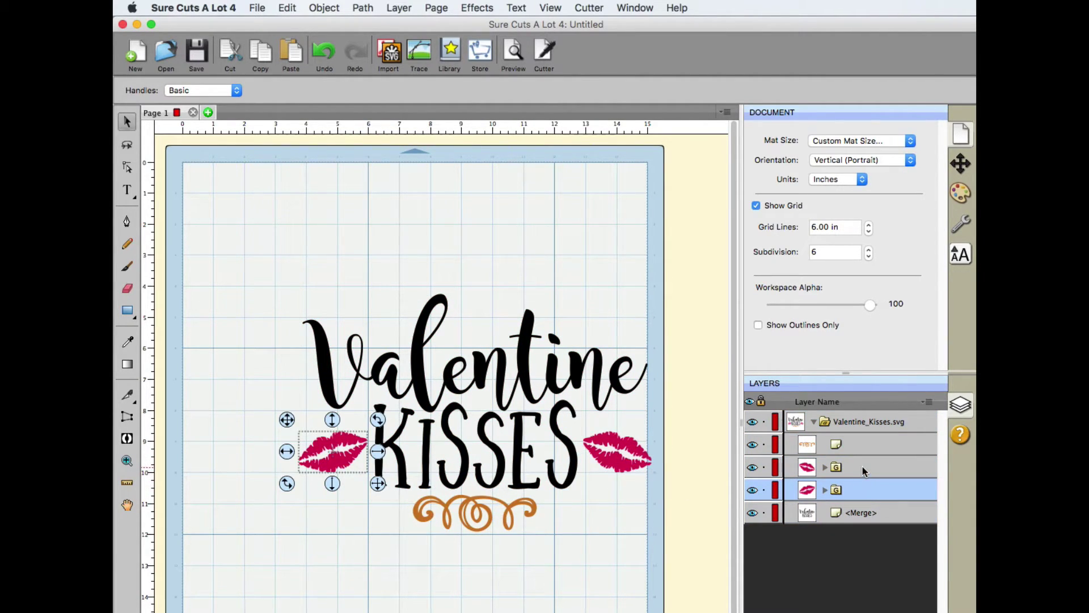
pyautogui.keyDown('shift'); pyautogui.click(862, 466); pyautogui.keyUp('shift')
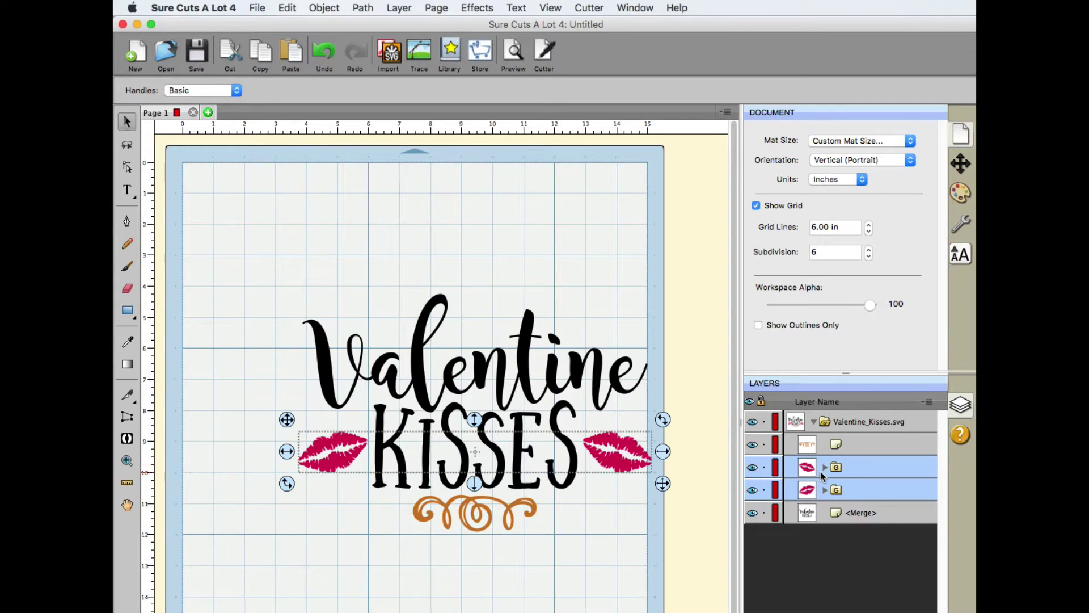
pyautogui.click(324, 8)
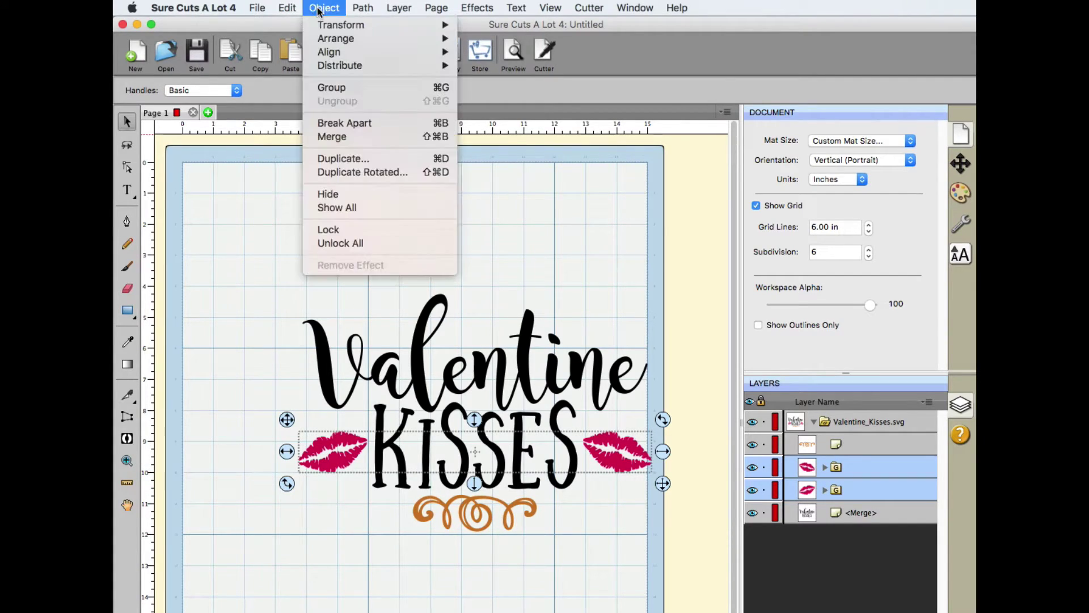
pyautogui.click(334, 137)
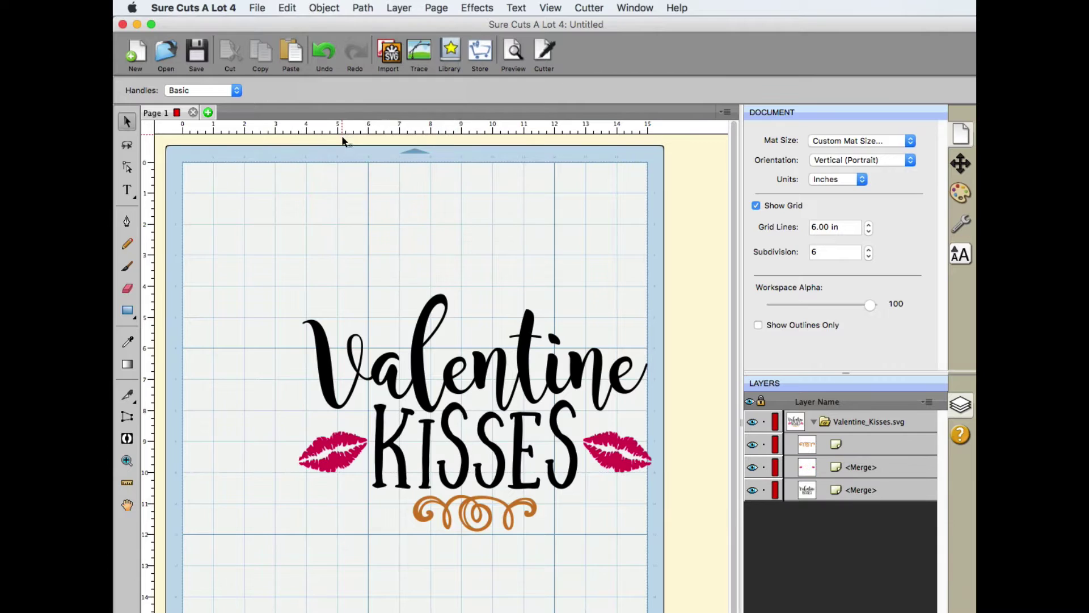
# Merge the orange swirl pieces into one layer and marquee-select the whole design
pyautogui.click(850, 446)
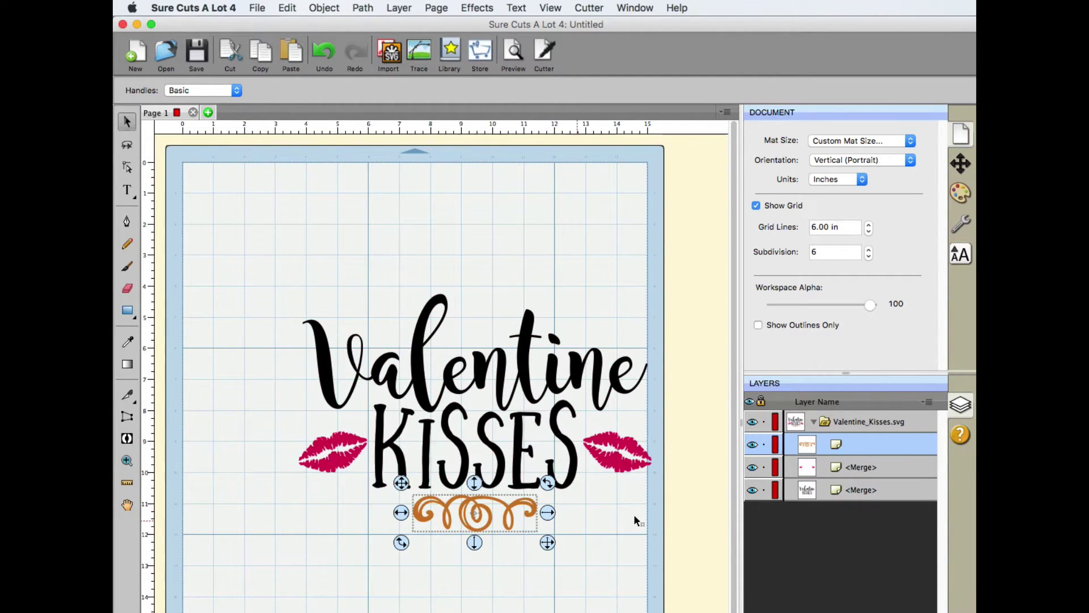
pyautogui.click(328, 10)
pyautogui.click(354, 139)
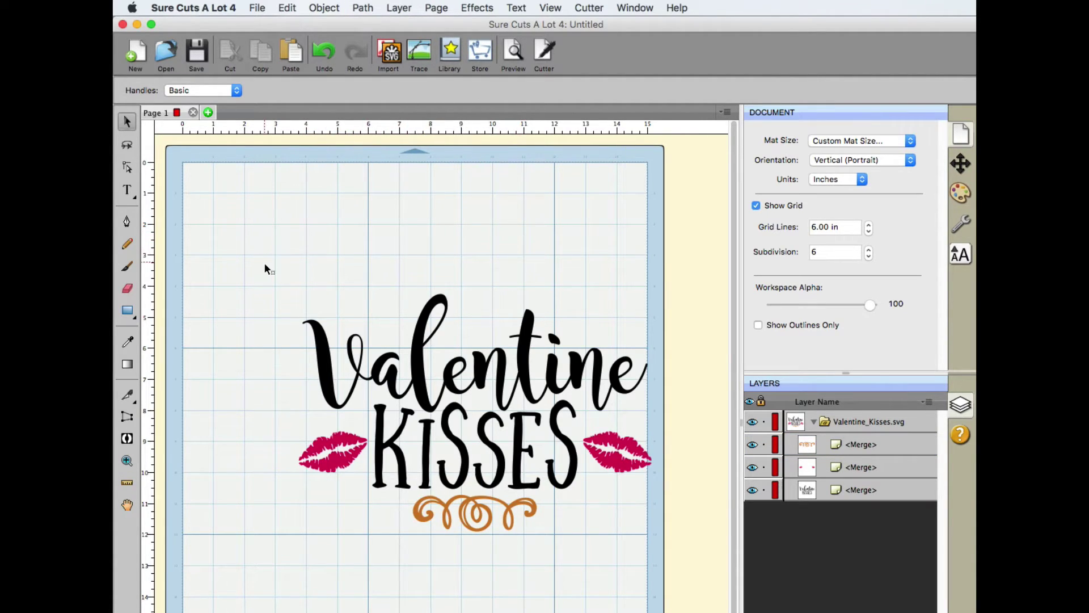
pyautogui.moveTo(219, 218); pyautogui.dragTo(726, 611)
# Export the design to Downloads as val.svg with Design Space Compatible enabled
pyautogui.click(257, 8)
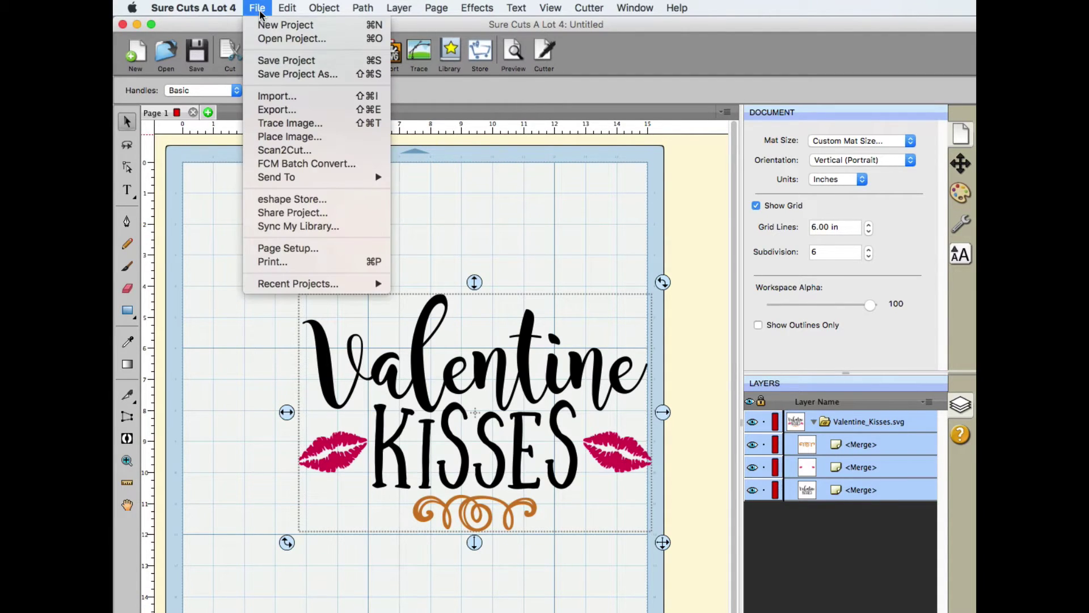
pyautogui.click(282, 108)
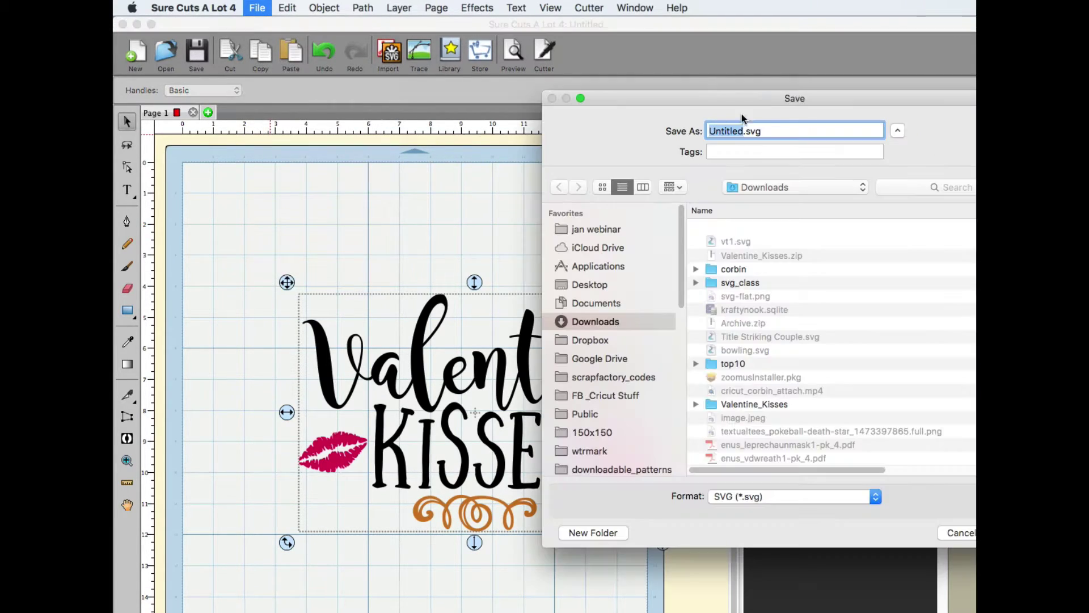
pyautogui.write('v')
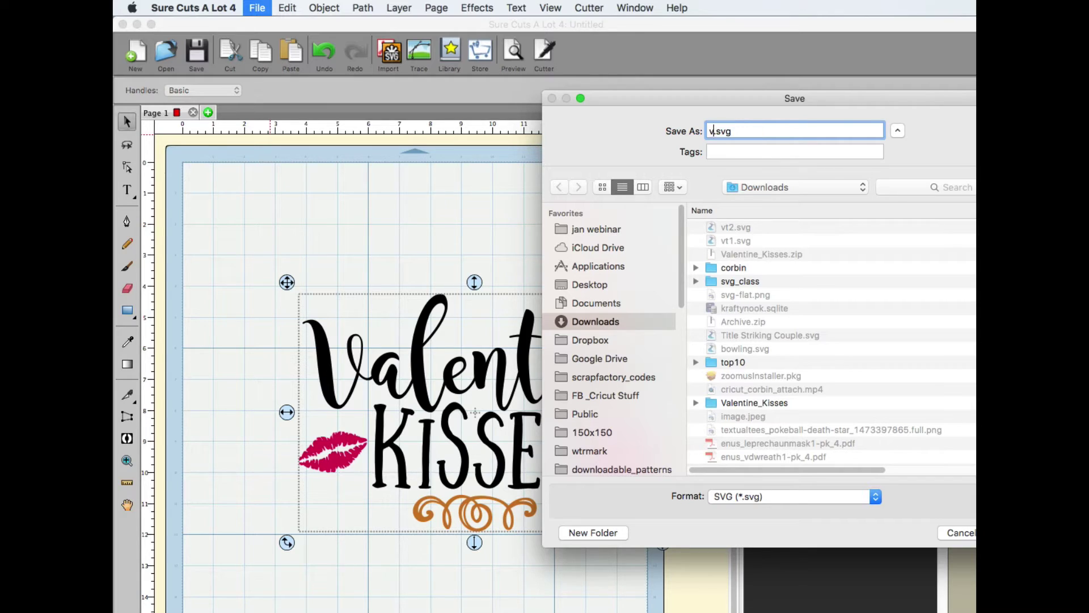
pyautogui.write('al')
pyautogui.press('Return')
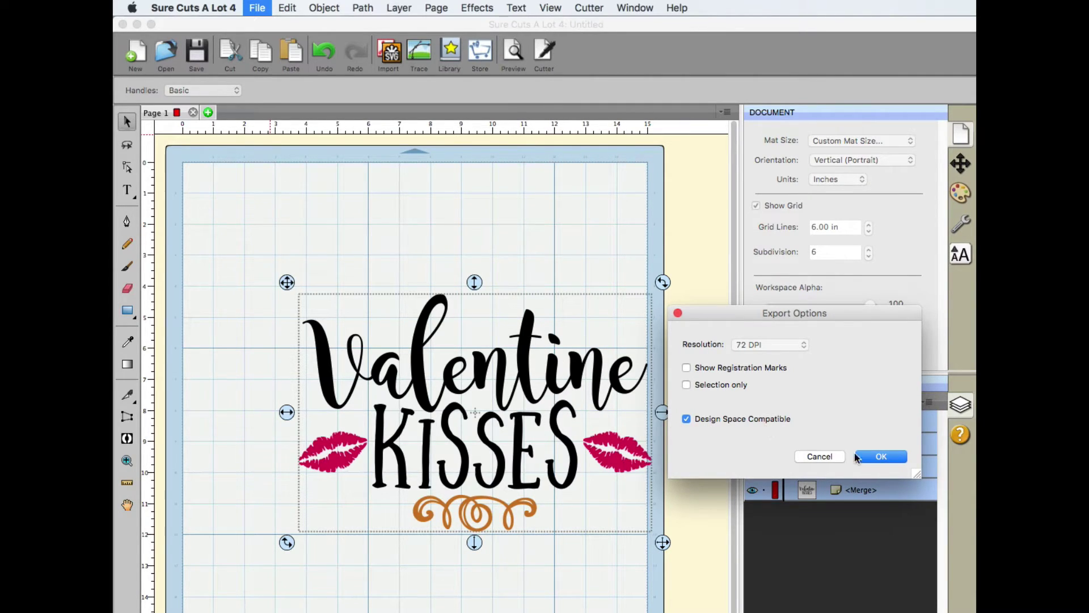
pyautogui.click(901, 459)
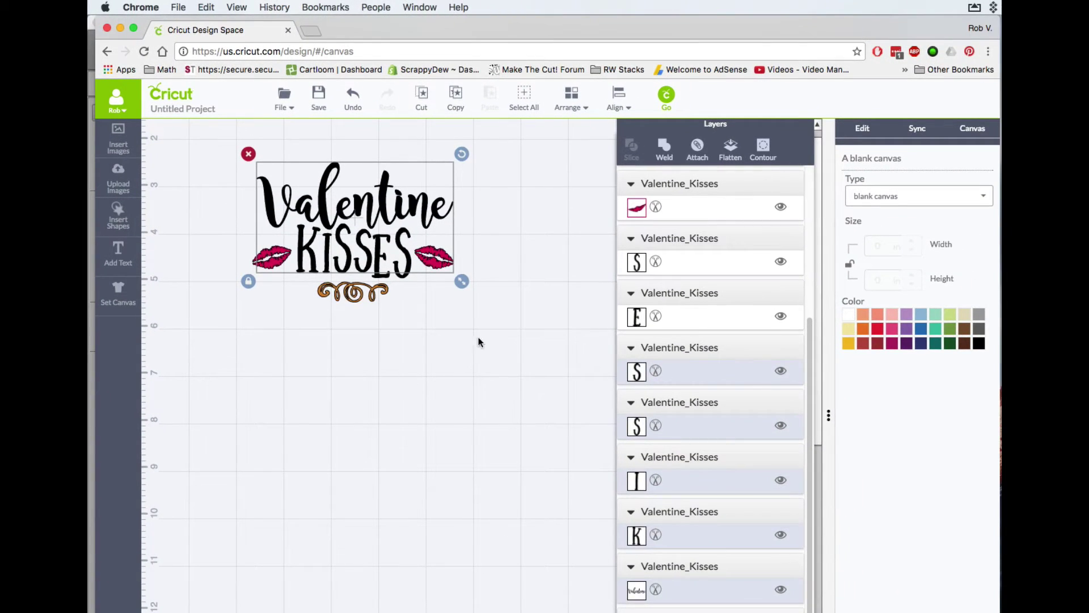
# Delete all of the old Valentine Kisses design from the canvas
pyautogui.click(248, 154)
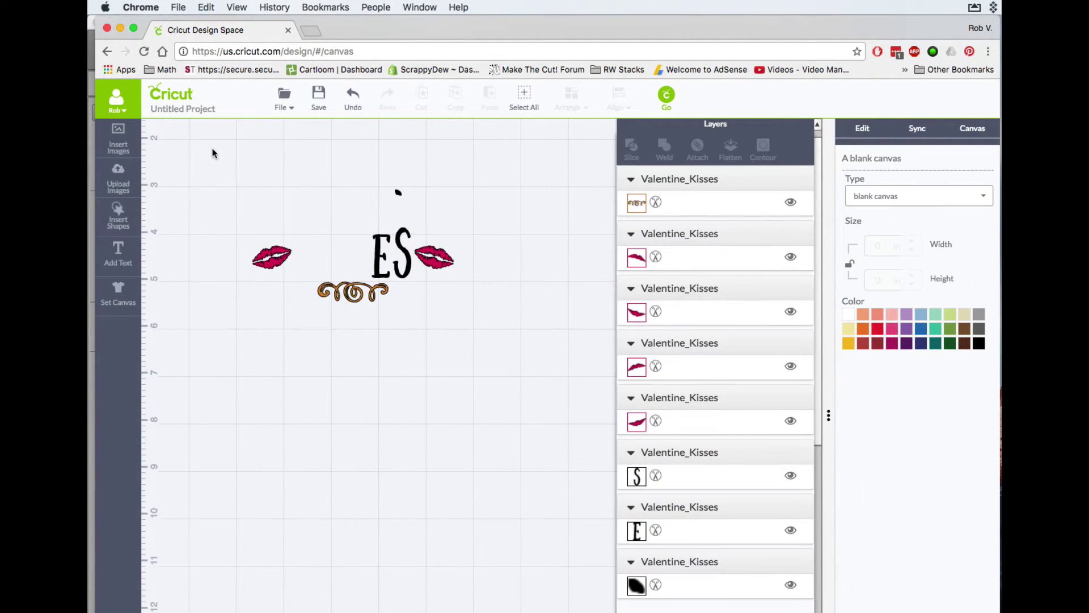
pyautogui.moveTo(212, 151); pyautogui.dragTo(534, 372)
pyautogui.click(243, 182)
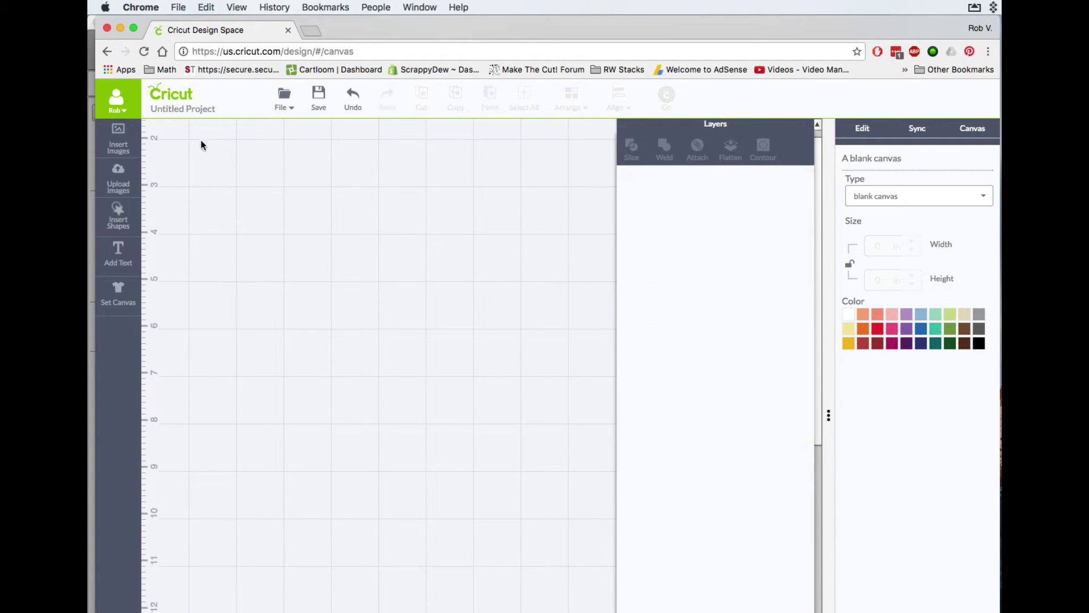
# Upload val.svg from Downloads and save it to the Uploaded Images Library
pyautogui.click(129, 187)
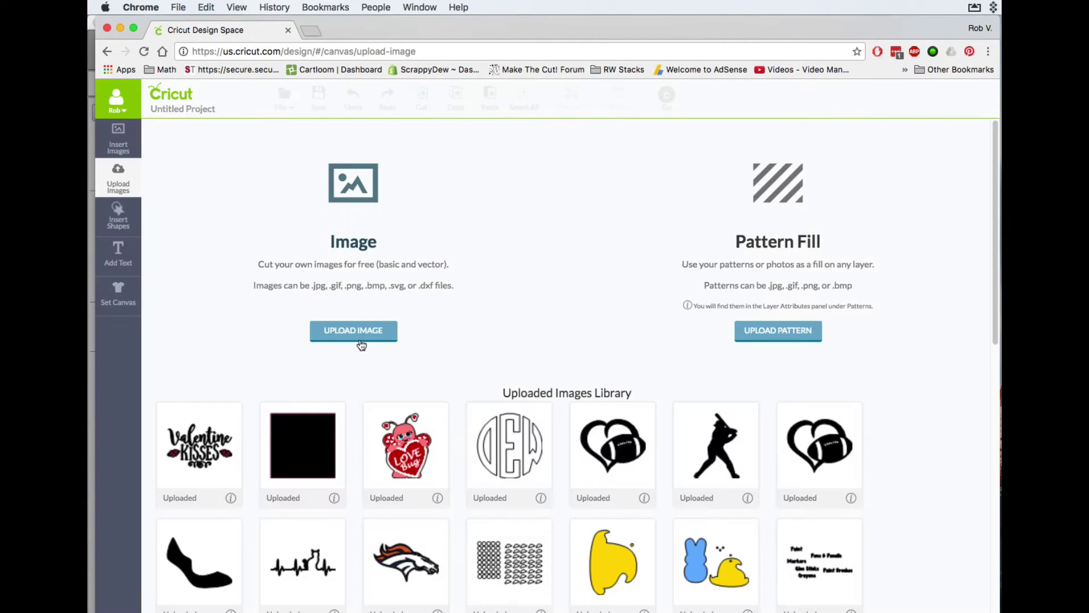
pyautogui.click(358, 340)
pyautogui.click(280, 239)
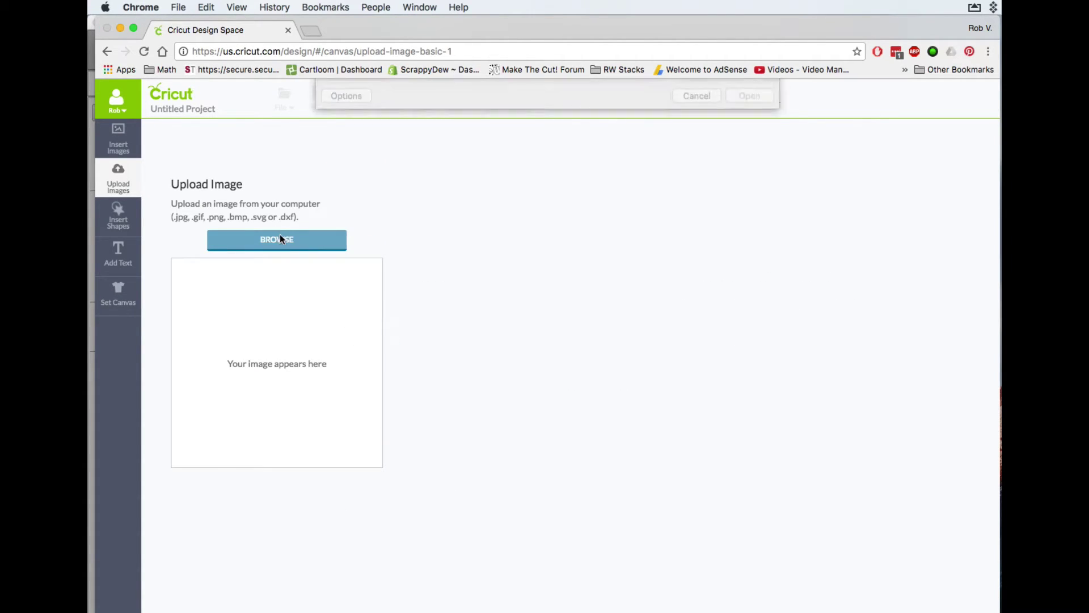
pyautogui.click(348, 215)
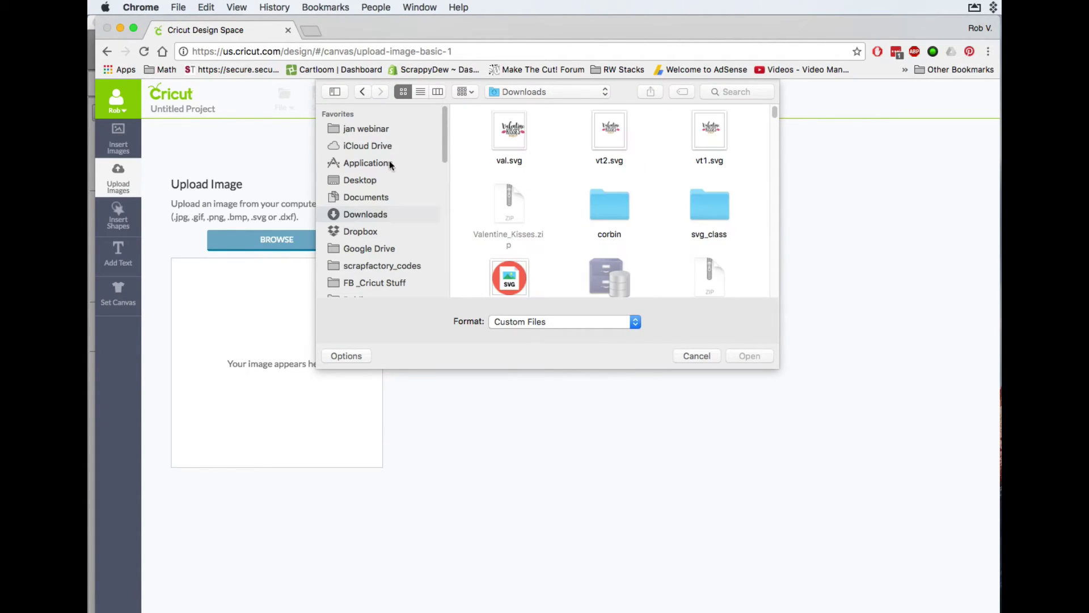
pyautogui.click(517, 146)
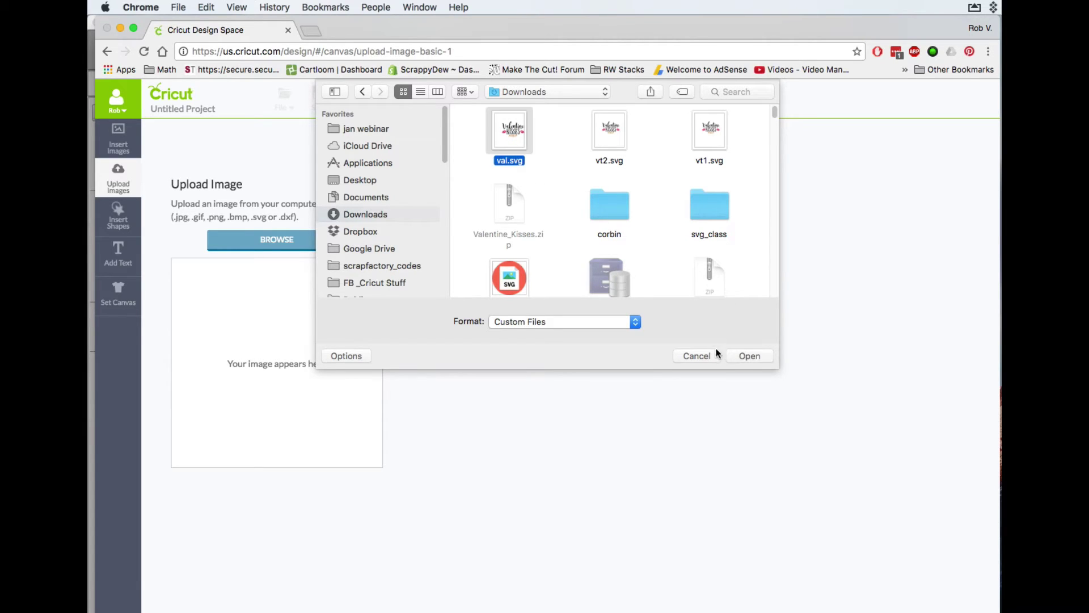
pyautogui.click(758, 357)
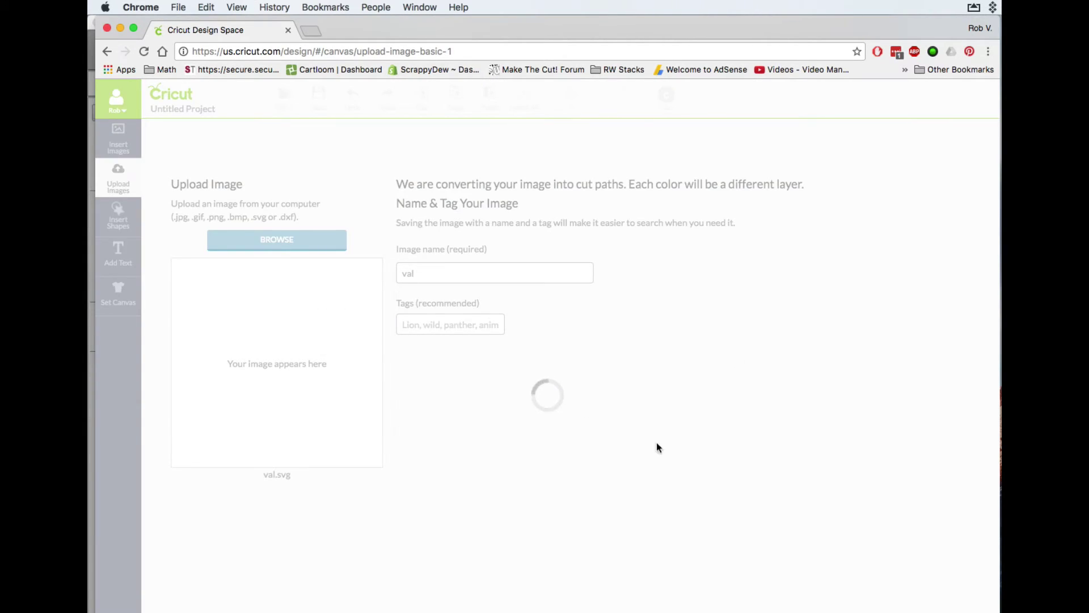
pyautogui.press('Return')
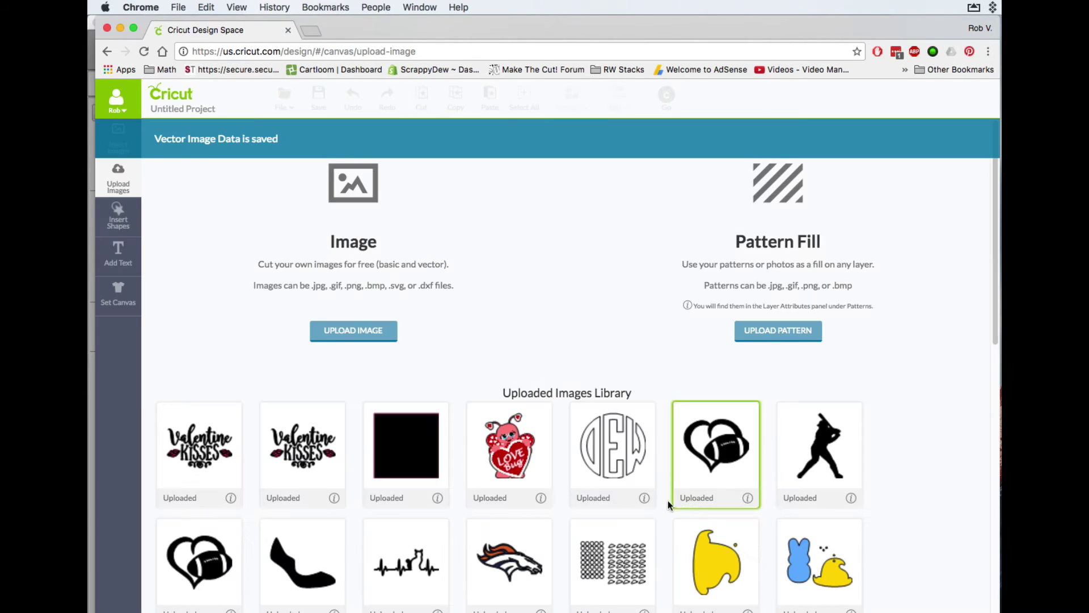
# Insert the uploaded val image and preview its orange swirl and pink lips mats
pyautogui.click(190, 470)
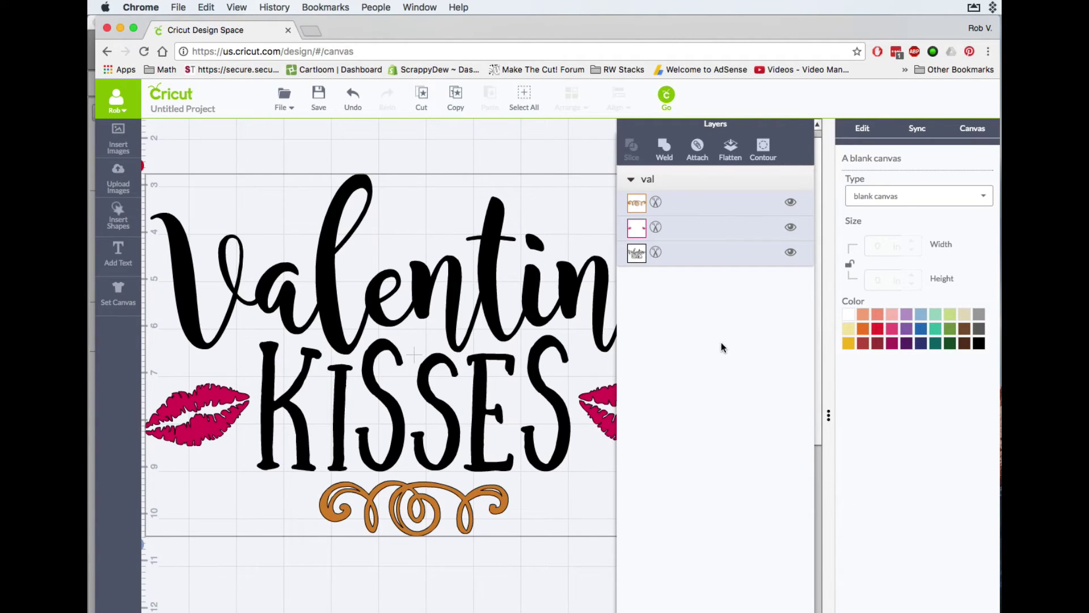
pyautogui.click(667, 97)
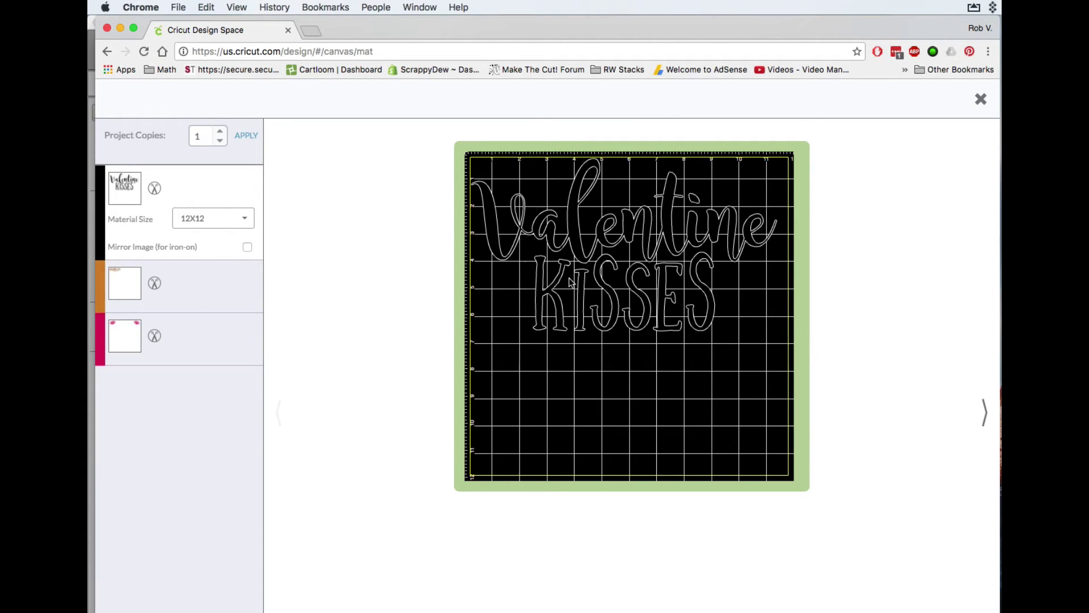
pyautogui.click(195, 300)
pyautogui.click(222, 336)
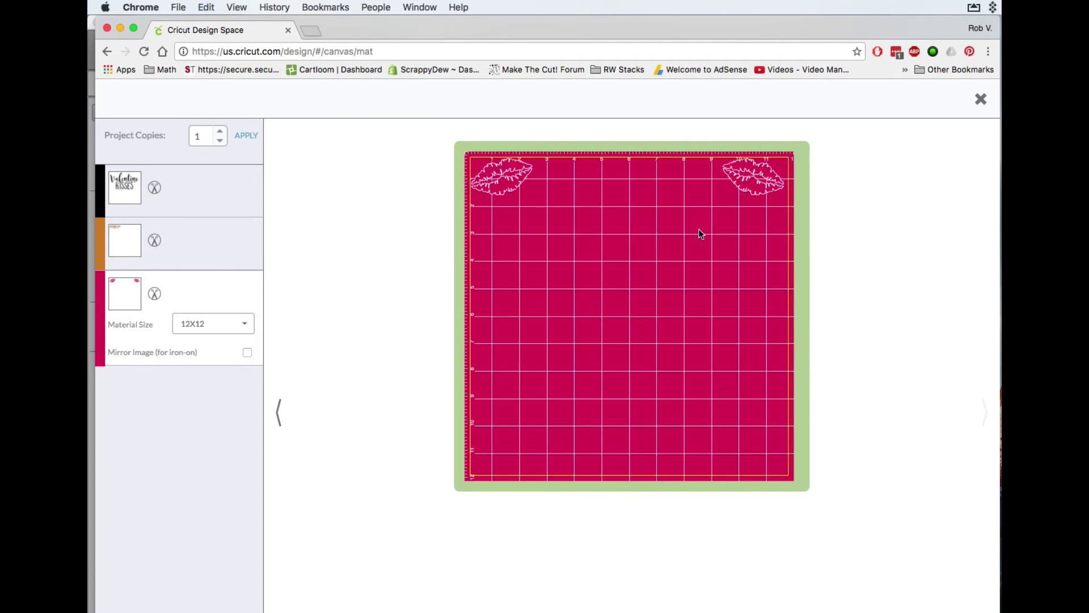